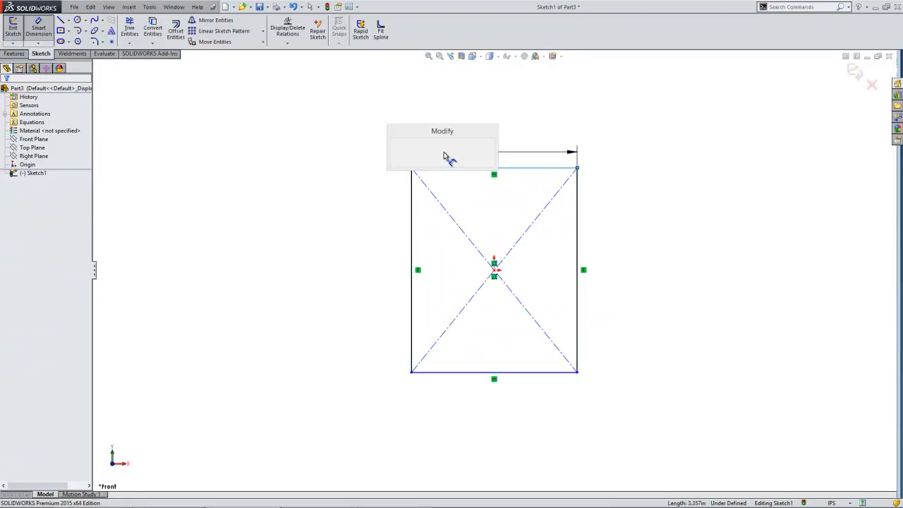
# - Dimension the center rectangle's width and height, setting both to 2 inches
pyautogui.write('2')
pyautogui.press('Return')
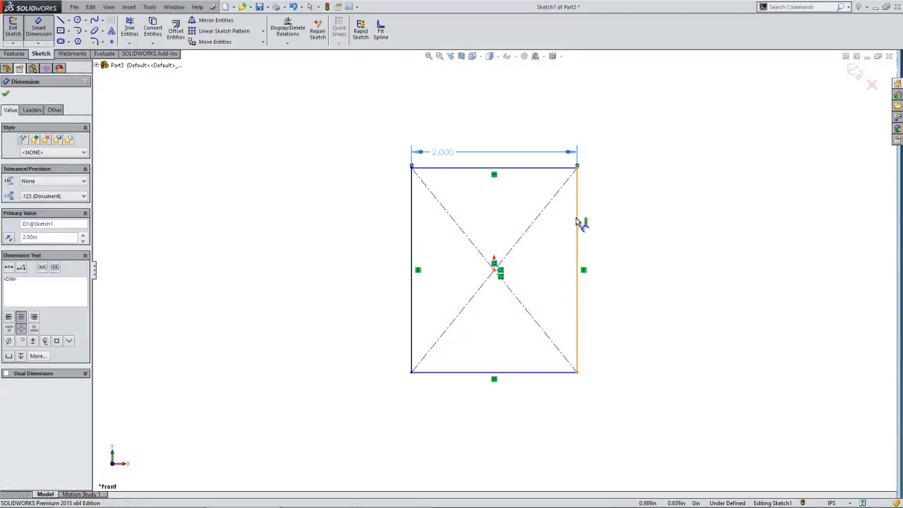
pyautogui.click(578, 222)
pyautogui.click(608, 238)
pyautogui.write('2.47159091in')
pyautogui.press('Return')
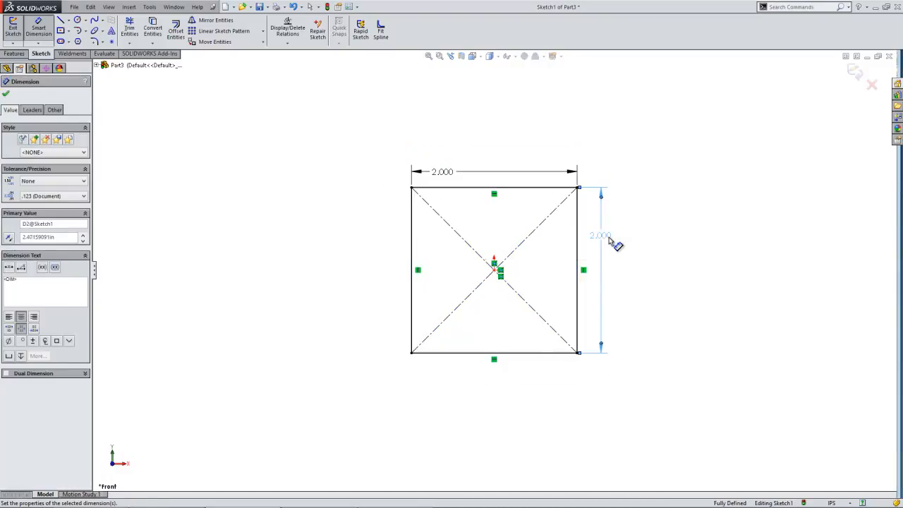
# - Reposition the width and height dimension texts near the middle of their respective sides
pyautogui.click(445, 174)
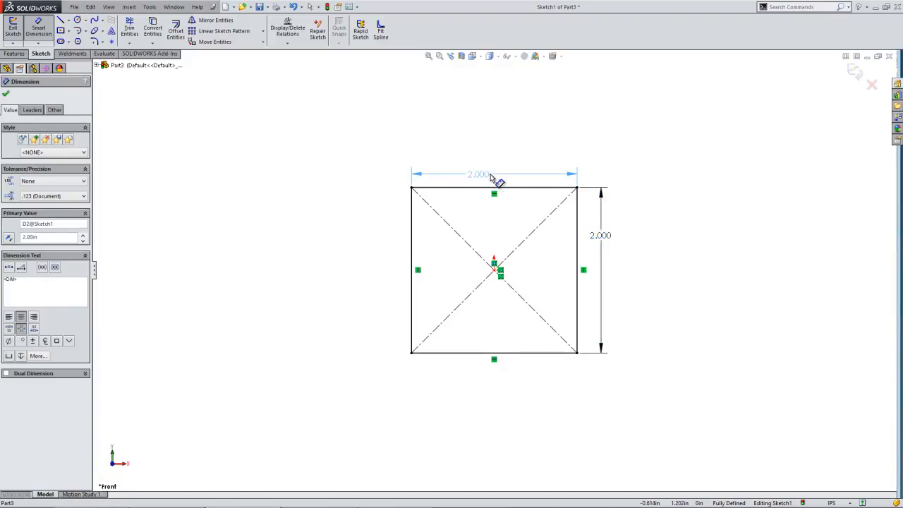
pyautogui.moveTo(592, 242); pyautogui.dragTo(595, 262)
pyautogui.press('Escape')
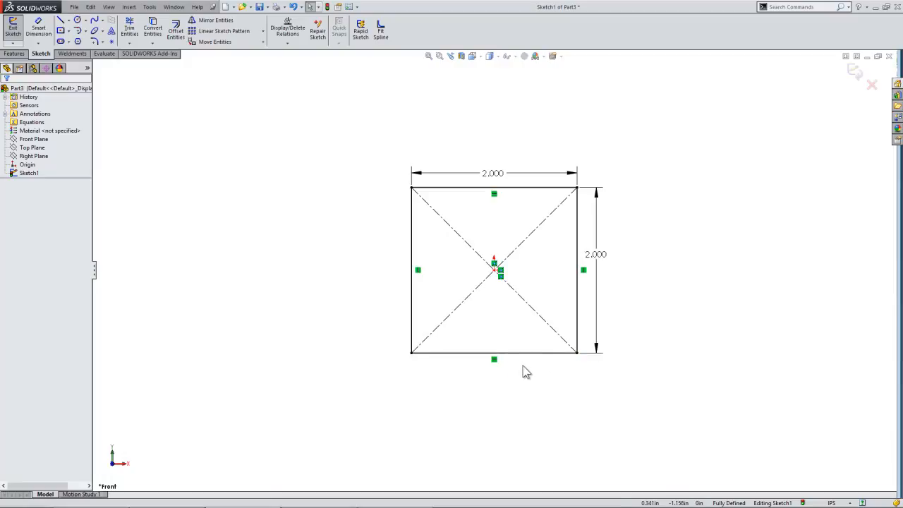
# - Place a sketch point at the lower edge's midpoint and a horizontal centerline joining the midpoints of the two vertical sides
pyautogui.click(111, 40)
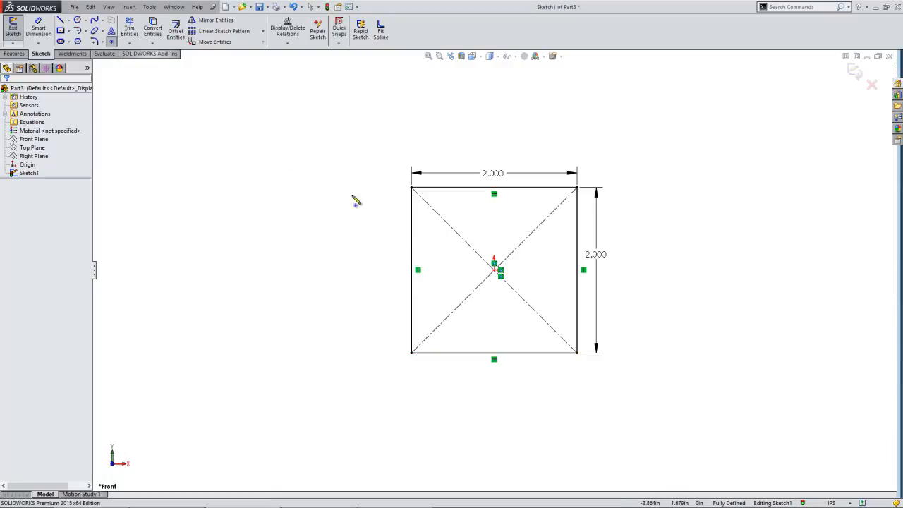
pyautogui.click(497, 355)
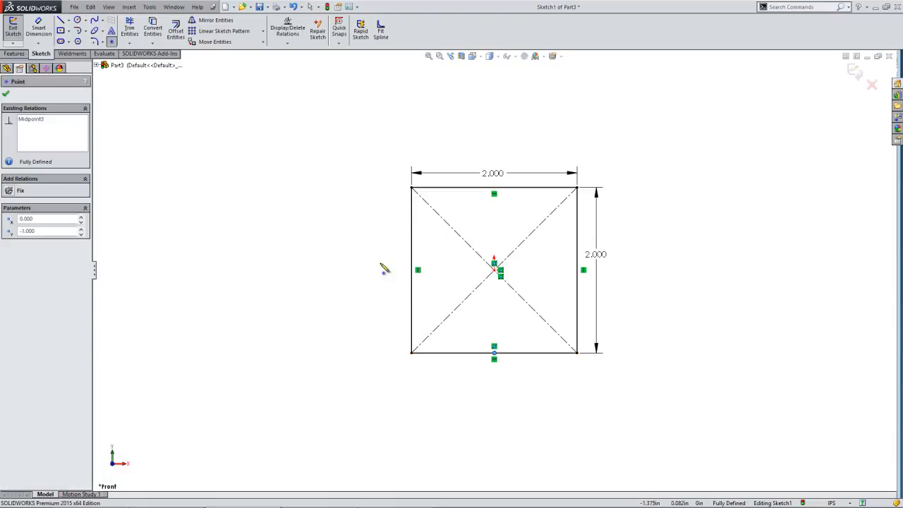
pyautogui.click(69, 21)
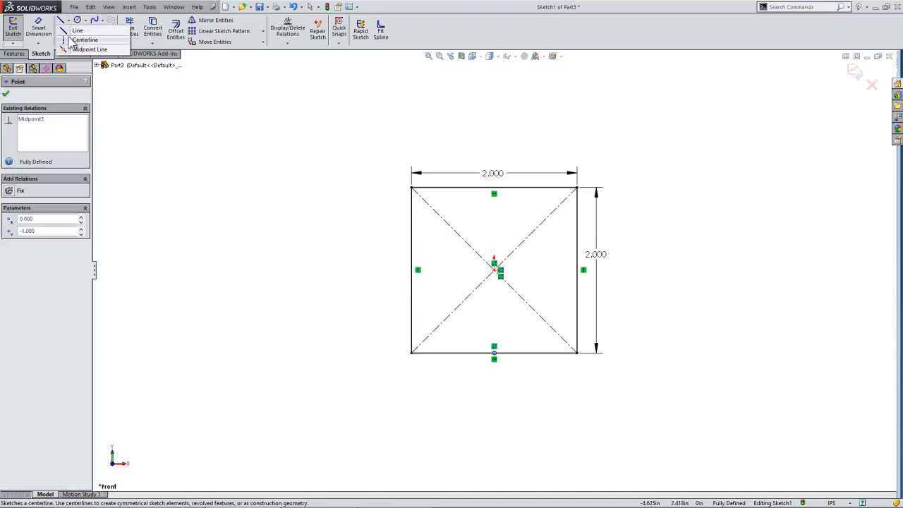
pyautogui.click(85, 39)
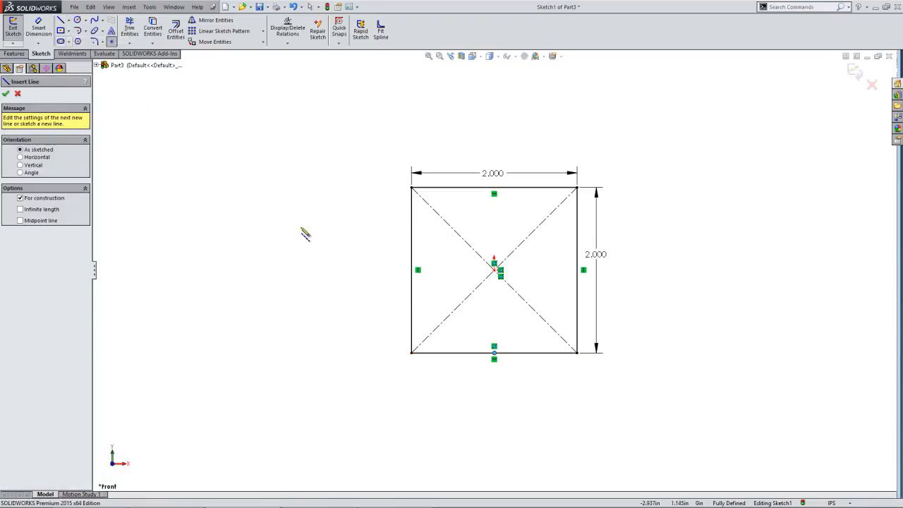
pyautogui.click(412, 270)
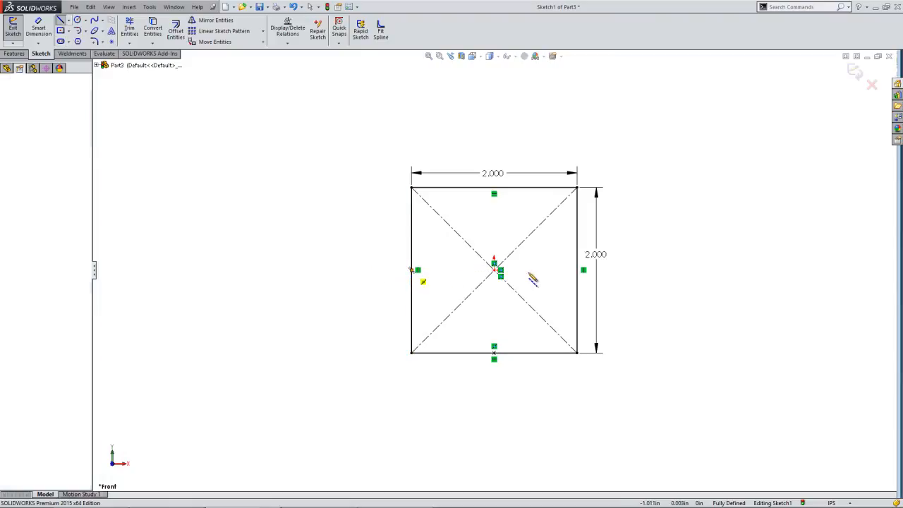
pyautogui.click(578, 271)
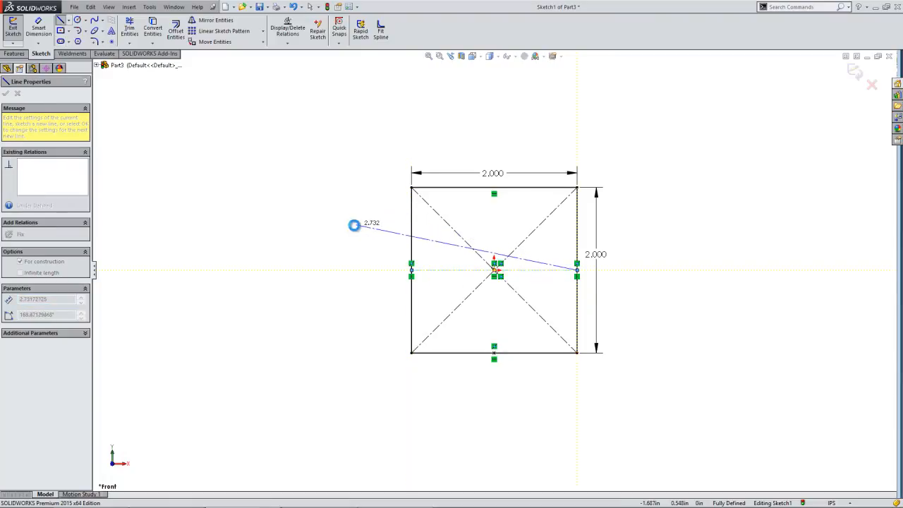
pyautogui.press('Escape')
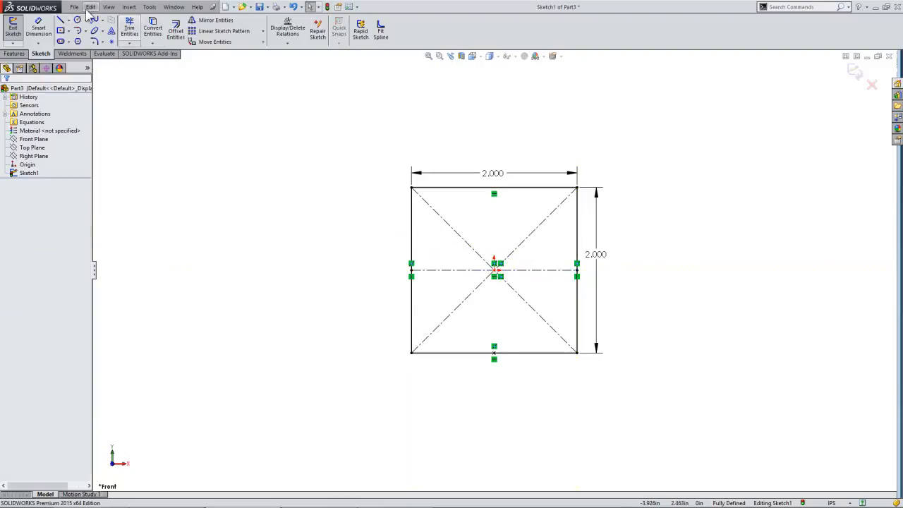
# - Add a sketch point at the midpoint of the square's upper edge and exit the sketch
pyautogui.click(110, 42)
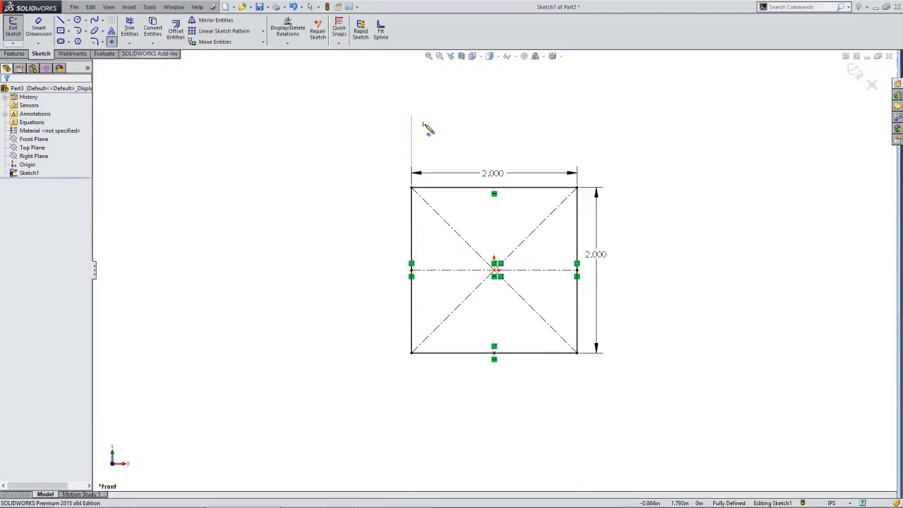
pyautogui.click(497, 189)
pyautogui.press('Escape')
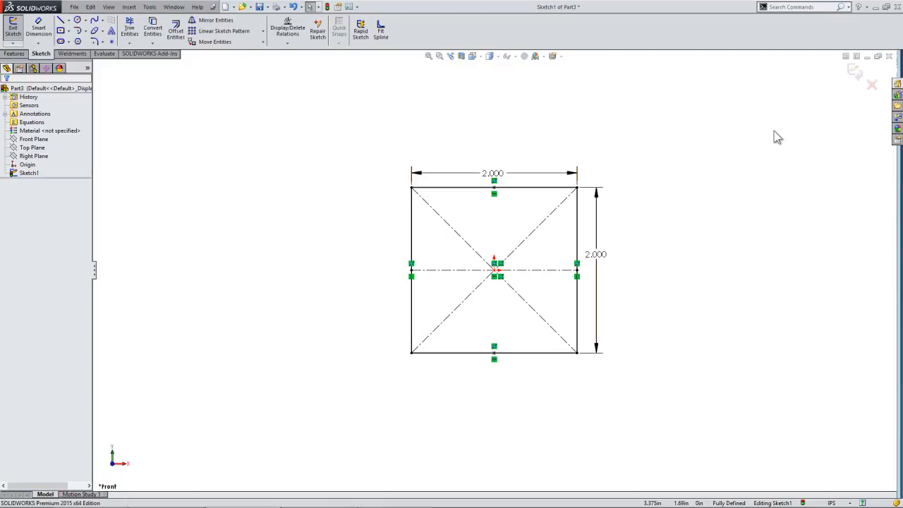
pyautogui.click(855, 72)
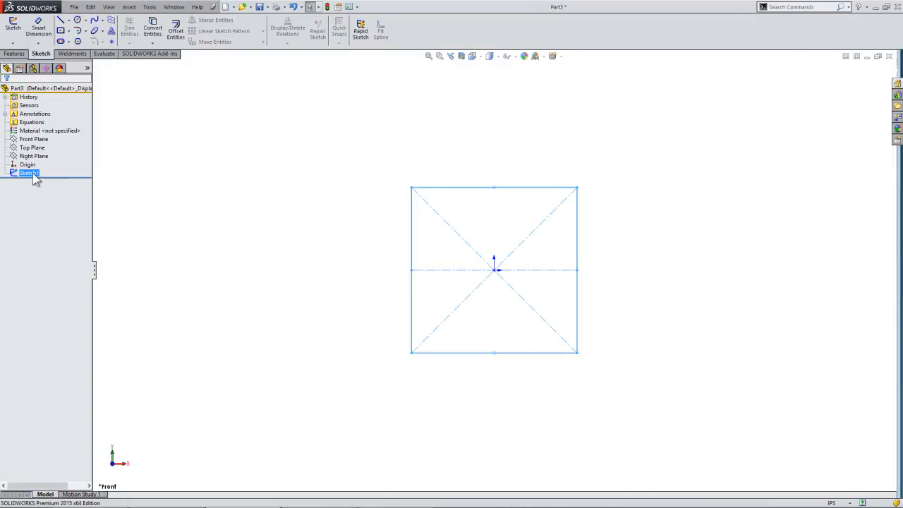
# - Start saving the part under a new name with the file type Lib Feat Part (*.sldlfp)
pyautogui.click(74, 7)
pyautogui.click(98, 91)
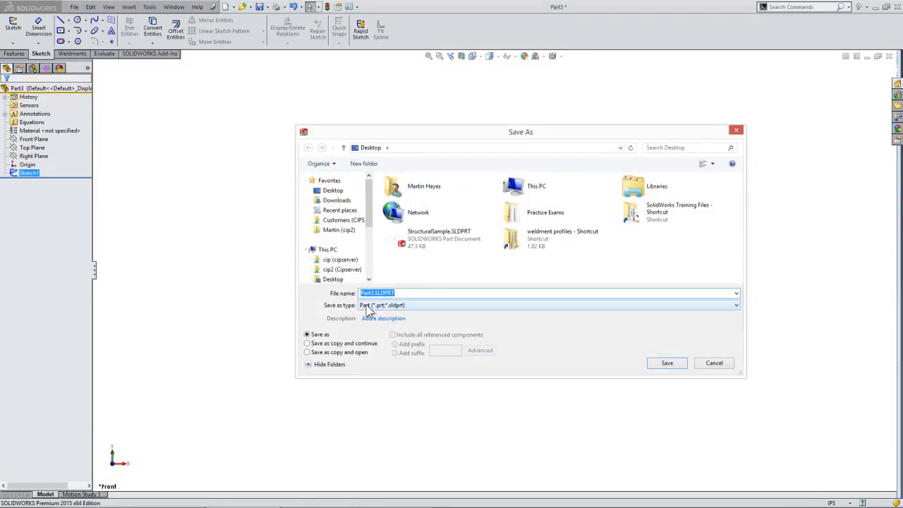
pyautogui.click(366, 307)
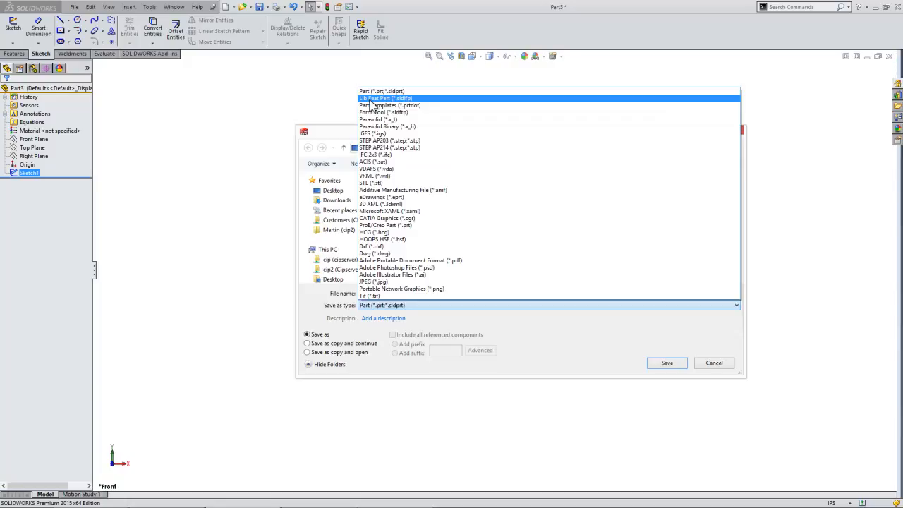
pyautogui.click(370, 99)
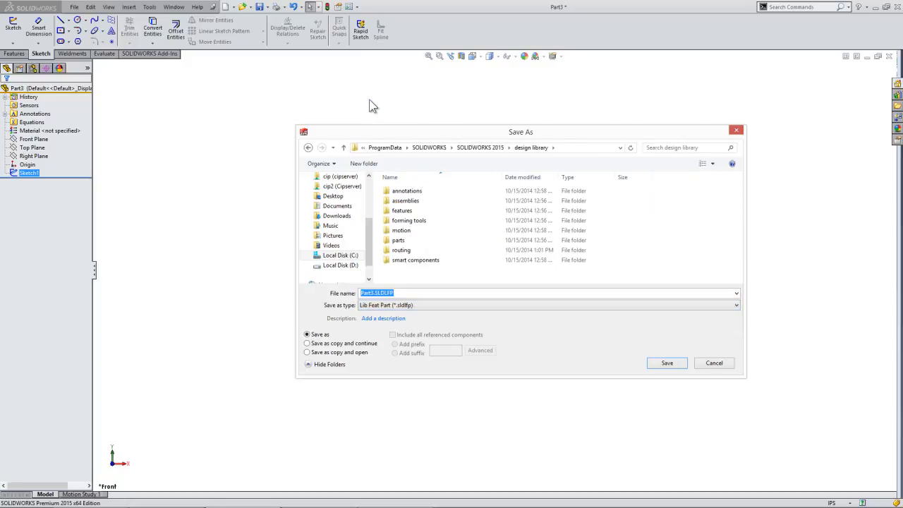
# - Set the save location to C:\Program Files\SOLIDWORKS Corp\SOLIDWORKS (2)\lang\english\weldment profiles
pyautogui.click(569, 149)
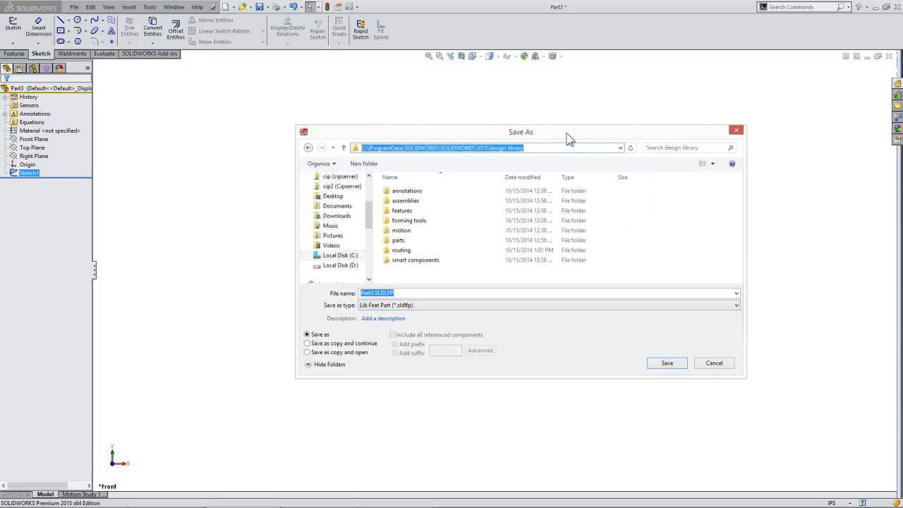
pyautogui.press('BackSpace')
pyautogui.write('C:\\Program Files\\SOLIDWORKS Corp\\SOLIDWORKS (2)\\lang\\english\\weldment profiles')
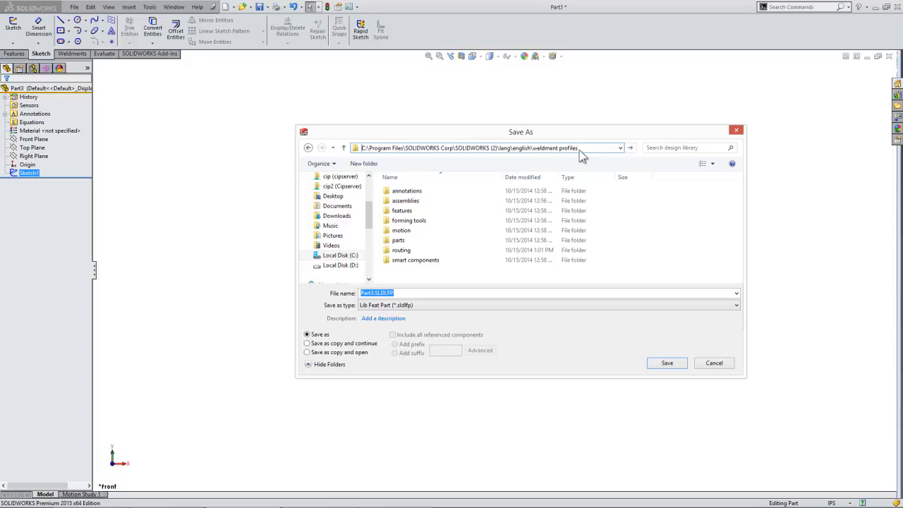
pyautogui.press('Return')
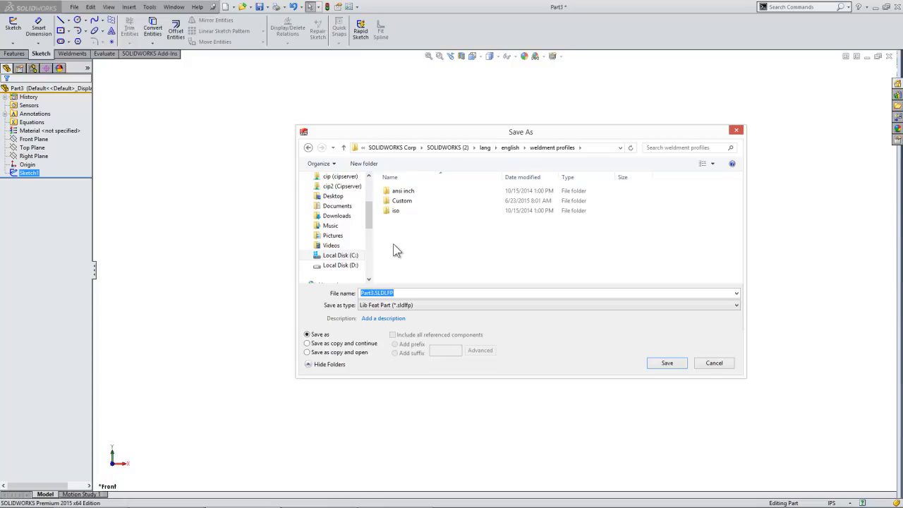
# - Create a folder named CIP Profiles inside the weldment profiles folder and open it
pyautogui.rightClick(387, 243)
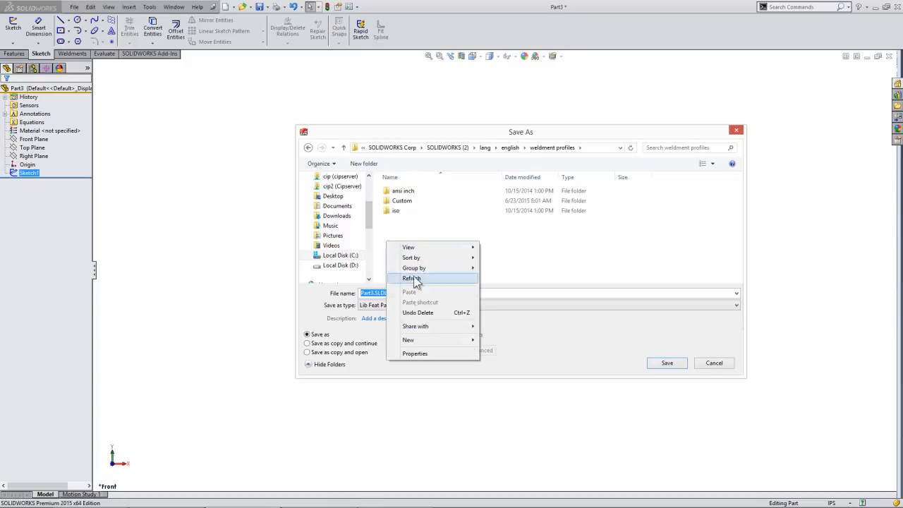
pyautogui.moveTo(421, 341)
pyautogui.click(498, 340)
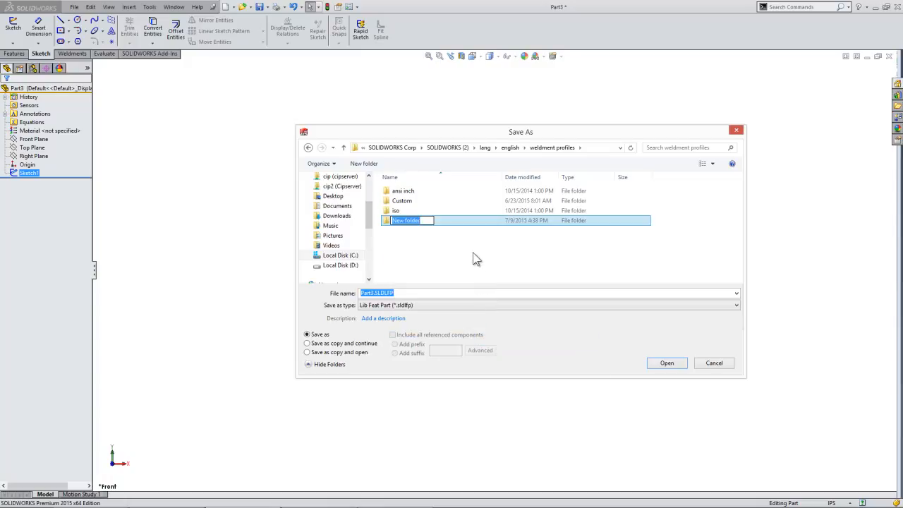
pyautogui.write('CIP Profiles')
pyautogui.press('Return')
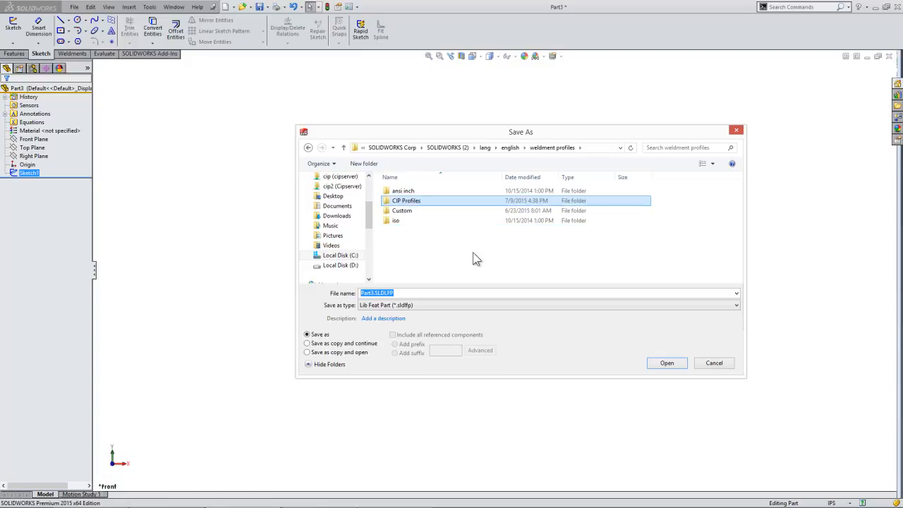
pyautogui.doubleClick(403, 205)
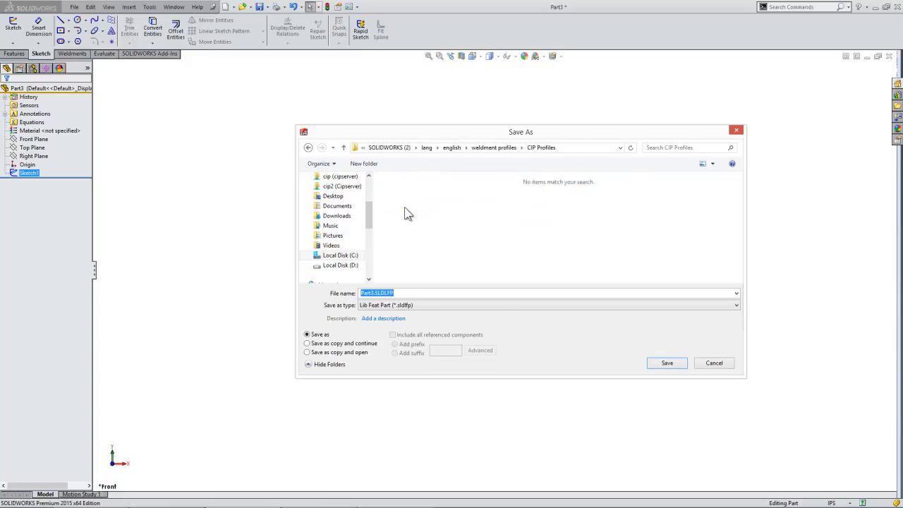
# - Create a subfolder named Square inside CIP Profiles and open it
pyautogui.rightClick(405, 209)
pyautogui.moveTo(448, 306)
pyautogui.click(518, 306)
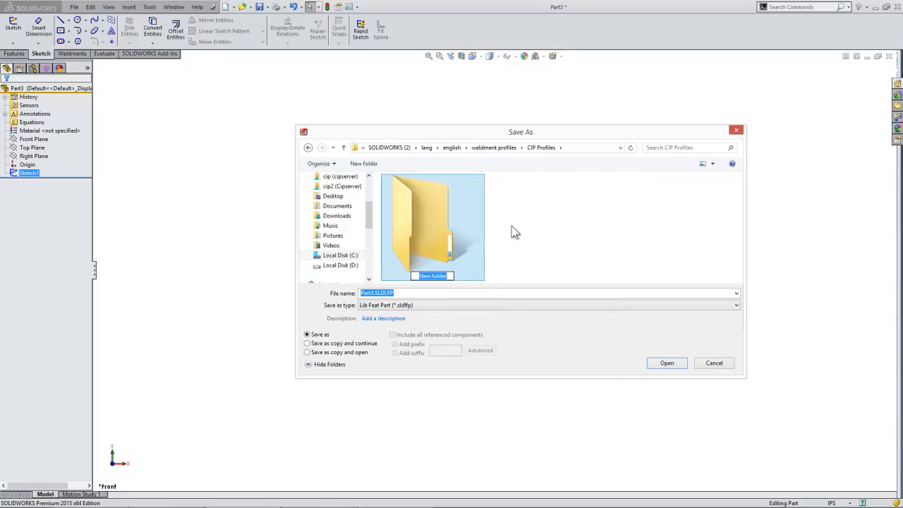
pyautogui.write('Square')
pyautogui.press('Return')
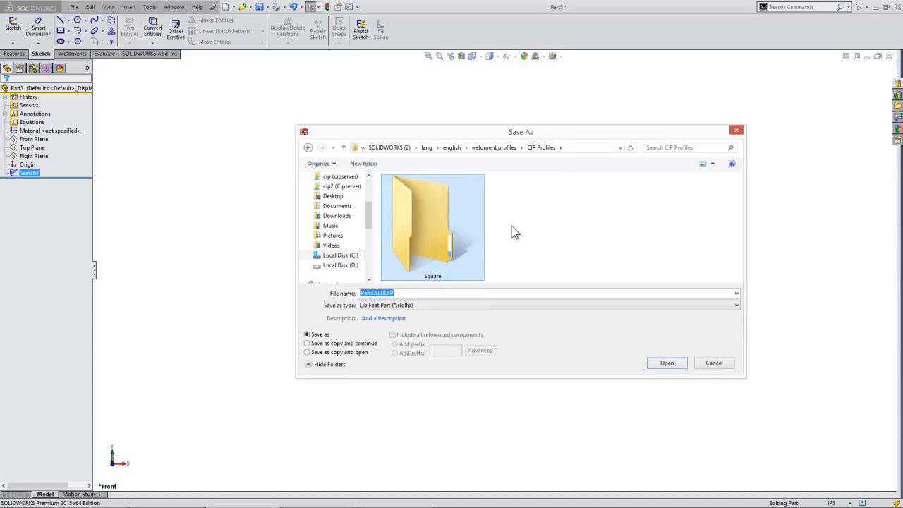
pyautogui.doubleClick(440, 210)
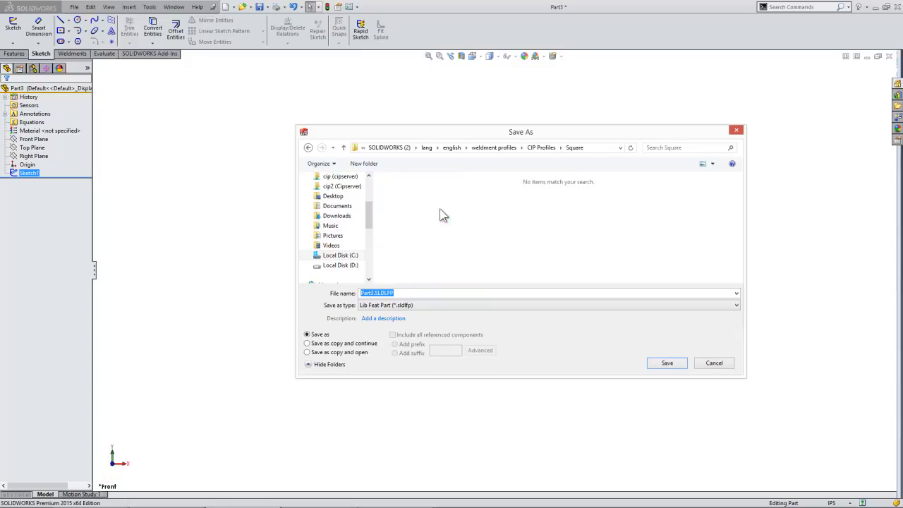
# - Replace the default file name and save the library feature part in the Square folder
pyautogui.click(374, 293)
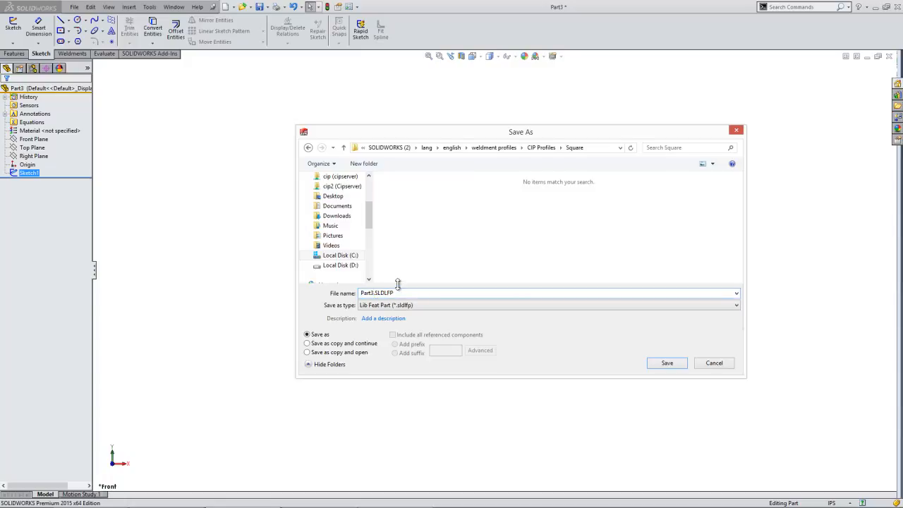
pyautogui.press('BackSpace')
pyautogui.click(680, 365)
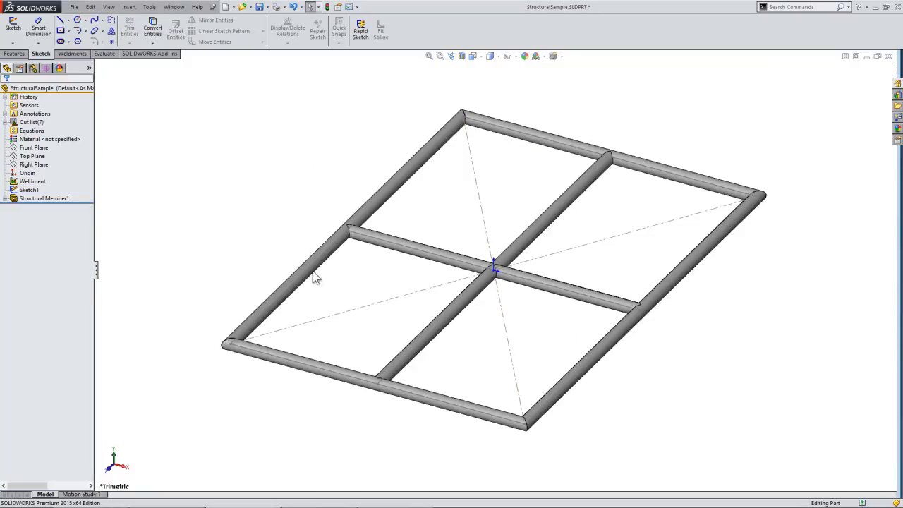
# - Edit the frame's structural member to use the CIP Profiles standard, type Square - Configured, size 2inches
pyautogui.rightClick(56, 198)
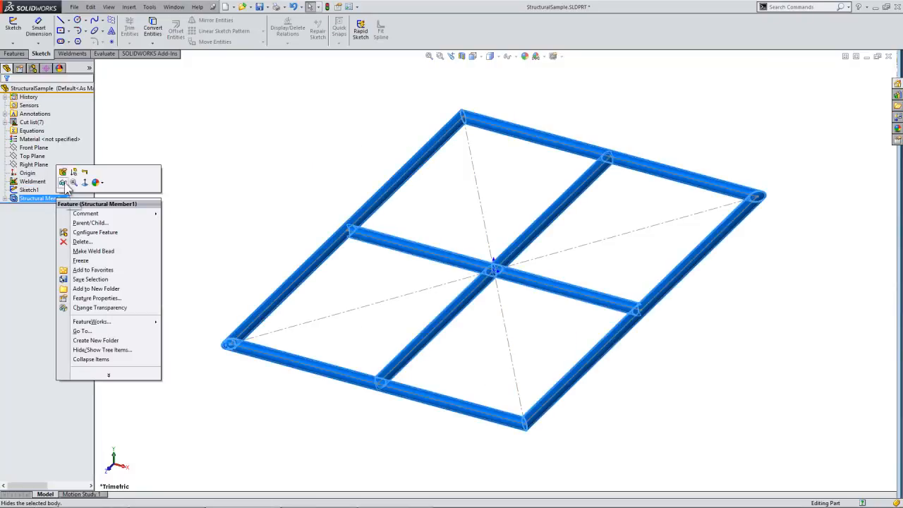
pyautogui.click(64, 172)
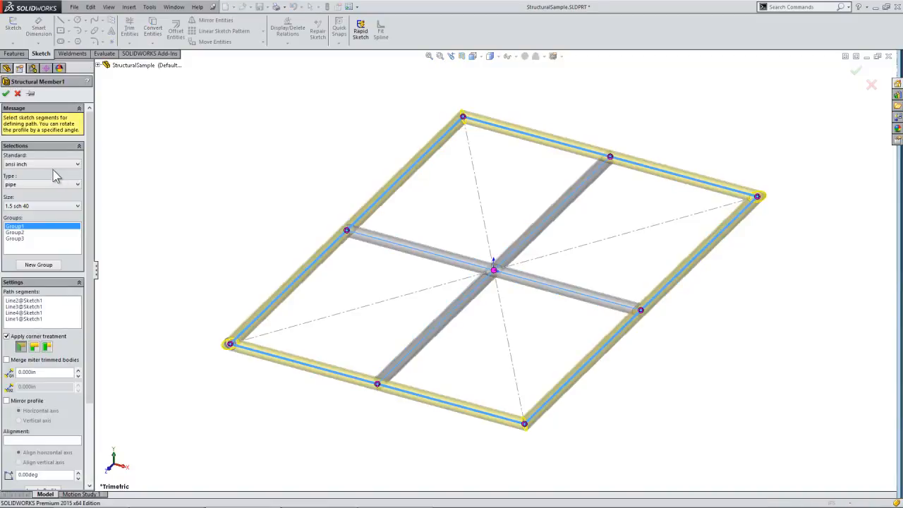
pyautogui.click(36, 163)
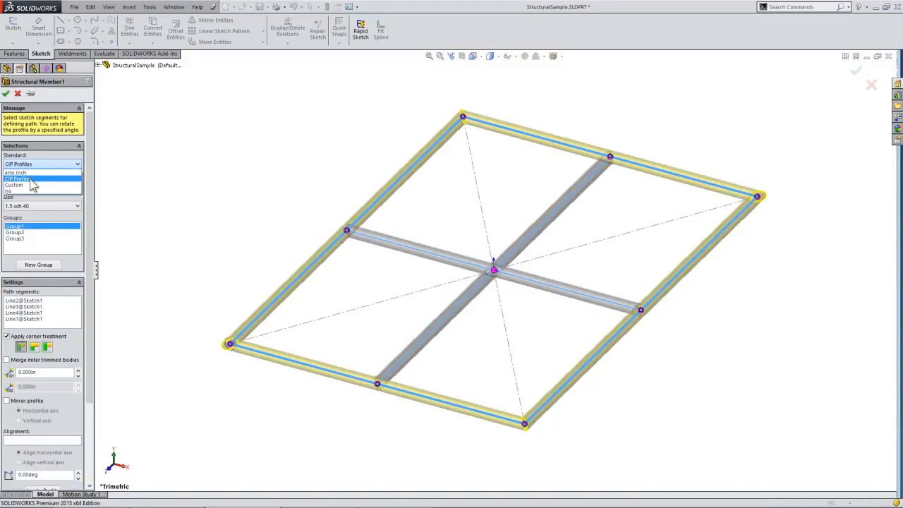
pyautogui.click(31, 180)
pyautogui.click(34, 186)
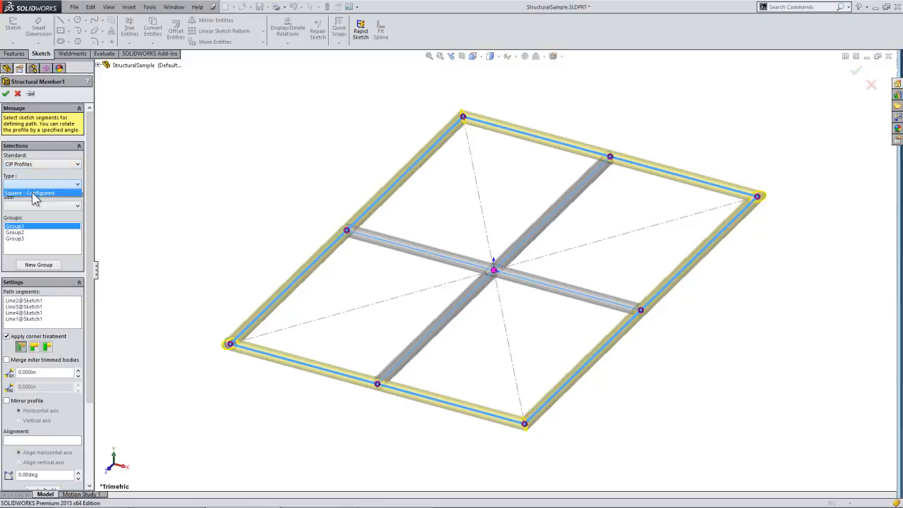
pyautogui.click(36, 194)
pyautogui.click(32, 205)
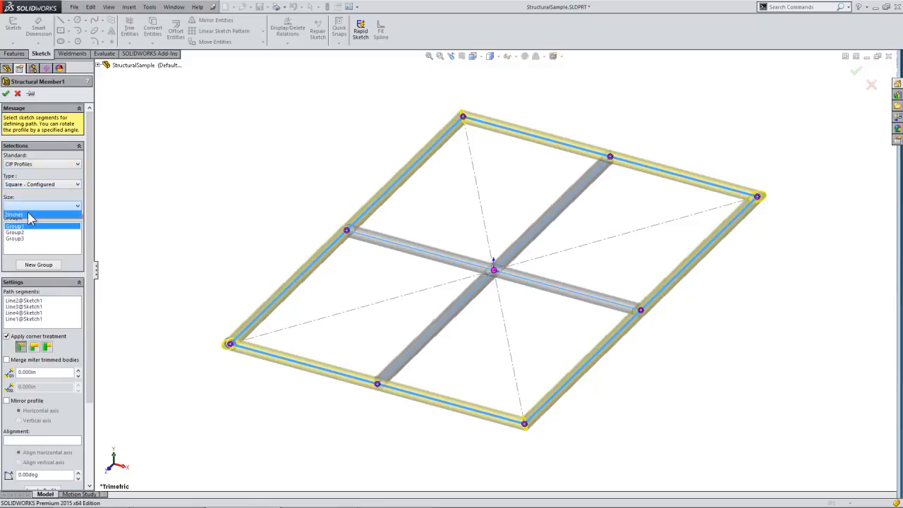
pyautogui.click(28, 214)
pyautogui.click(7, 94)
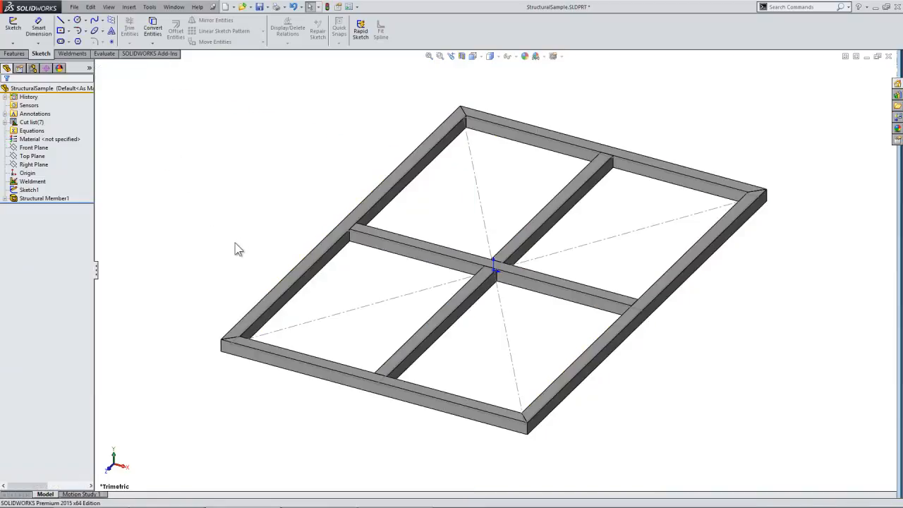
# - Look up the folder path set for Weldment Profiles in the File Locations system options, then accept the options
pyautogui.moveTo(315, 292)
pyautogui.mouseDown(button='middle')
pyautogui.moveTo(344, 262)
pyautogui.moveTo(319, 290)
pyautogui.mouseUp(button='middle')
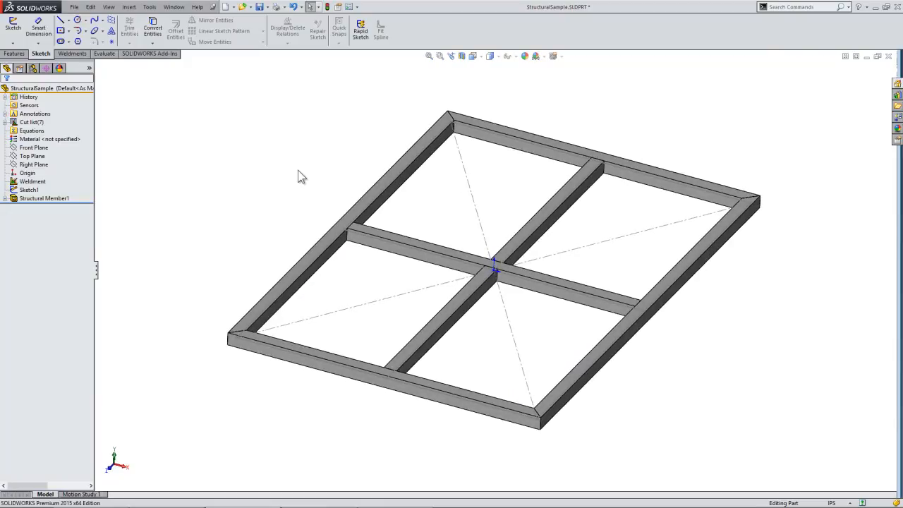
pyautogui.click(149, 7)
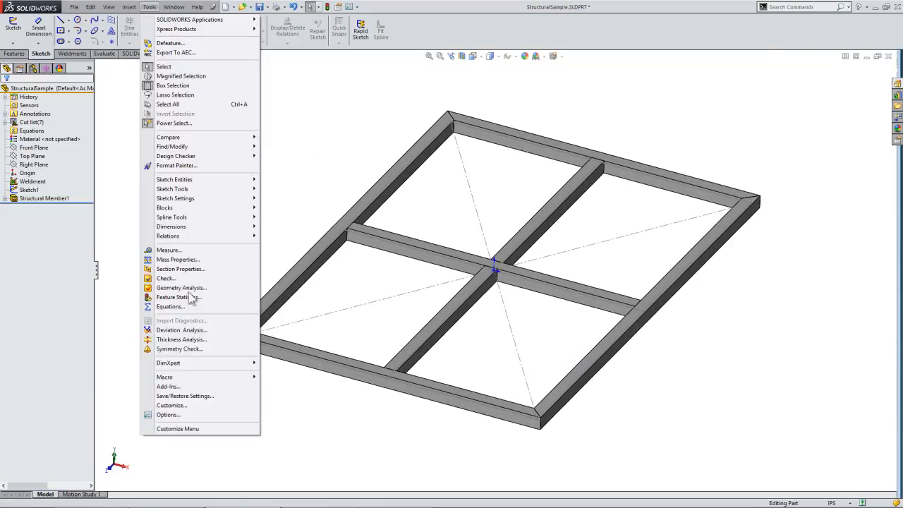
pyautogui.click(159, 416)
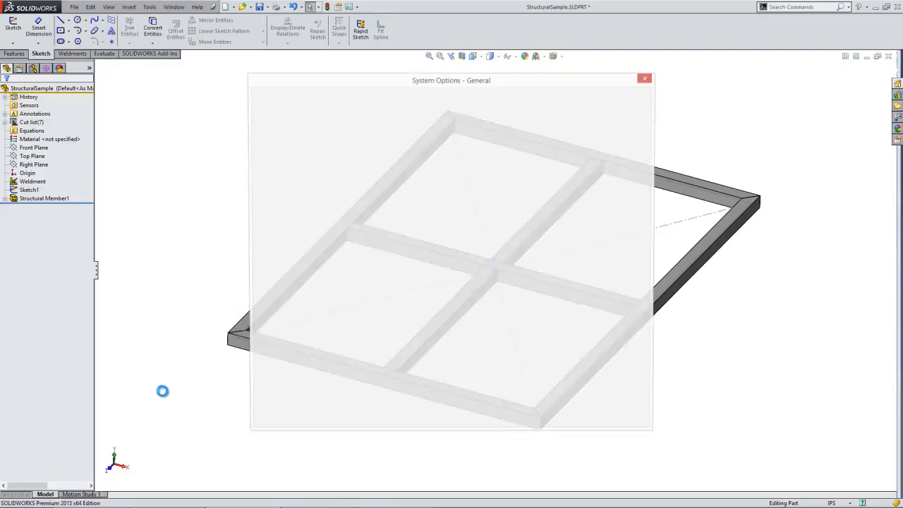
pyautogui.click(280, 223)
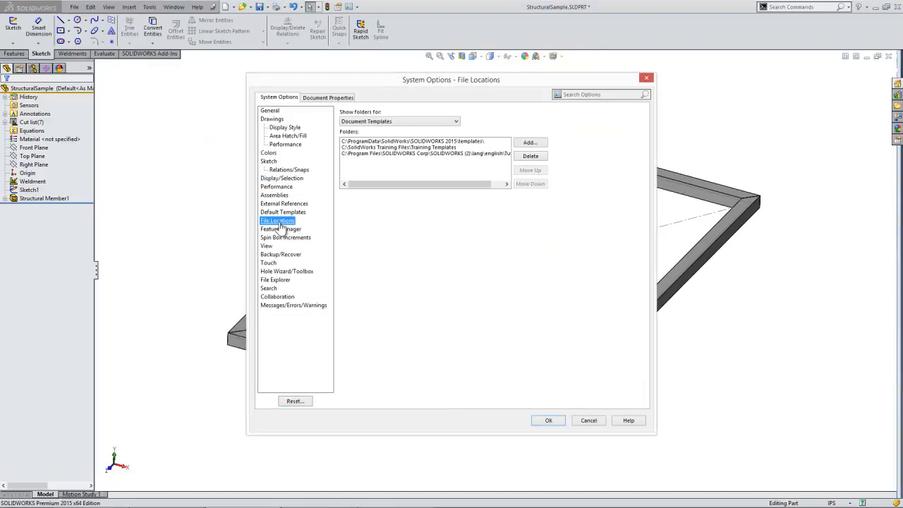
pyautogui.click(400, 122)
pyautogui.scroll(-2, 412, 250)
pyautogui.scroll(-3, 412, 249)
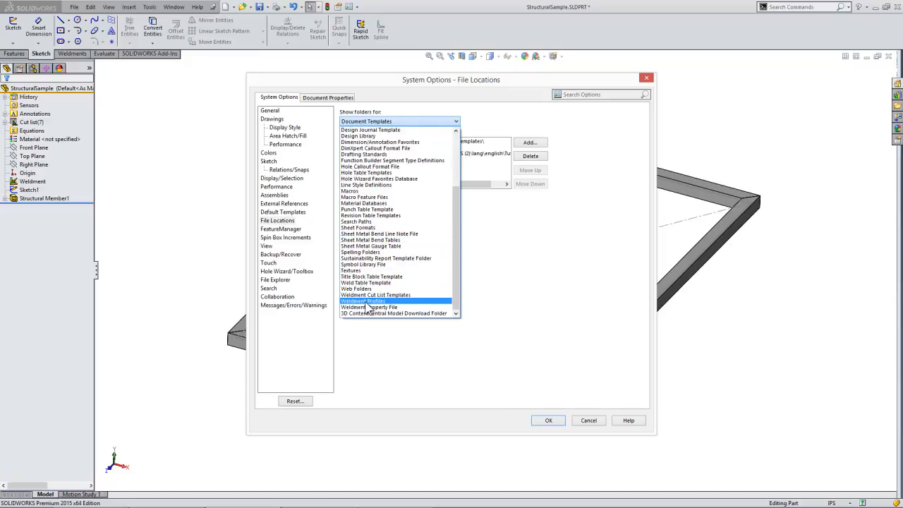
pyautogui.click(367, 301)
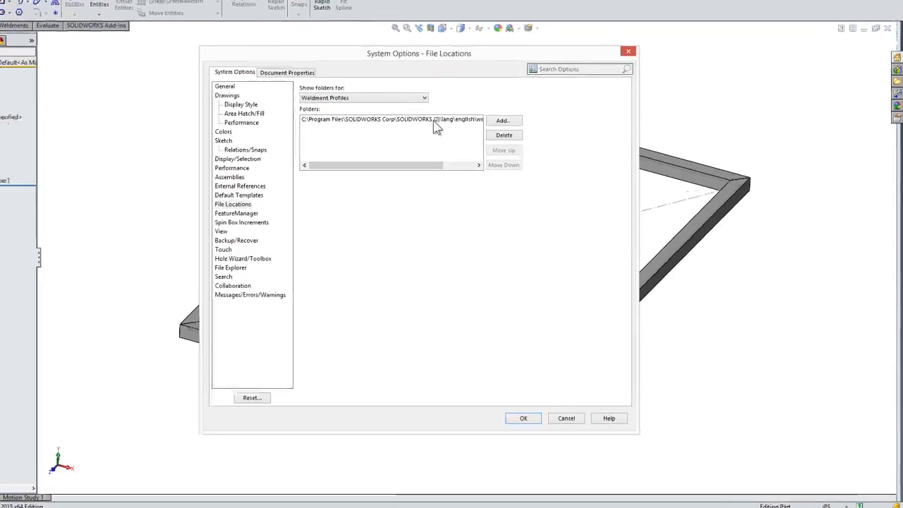
pyautogui.moveTo(240, 51); pyautogui.dragTo(205, 54)
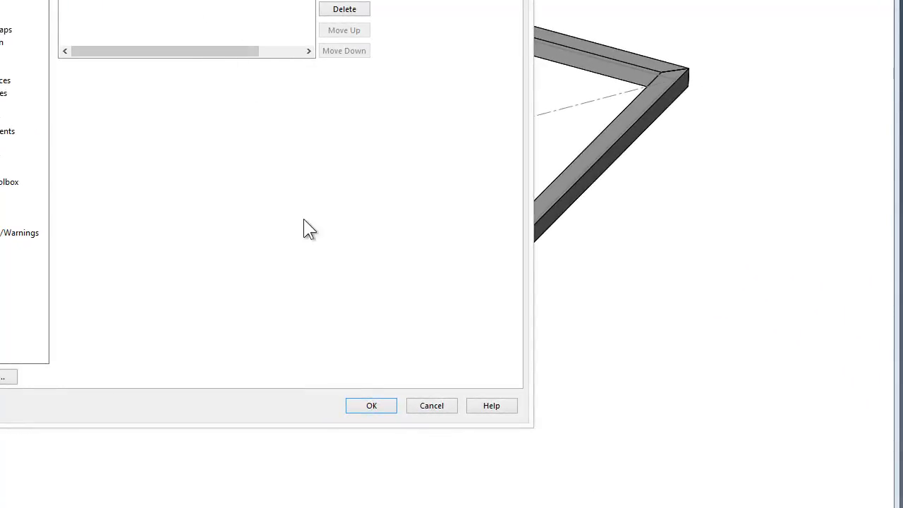
pyautogui.click(361, 408)
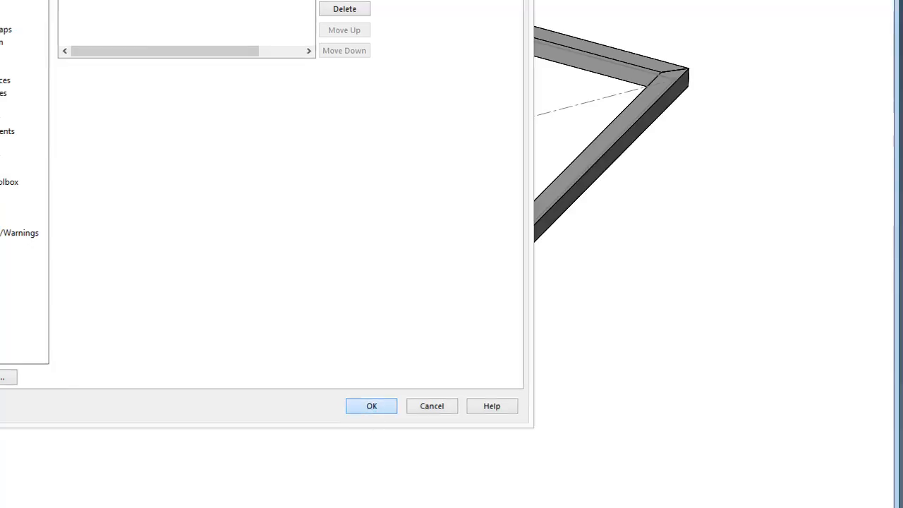